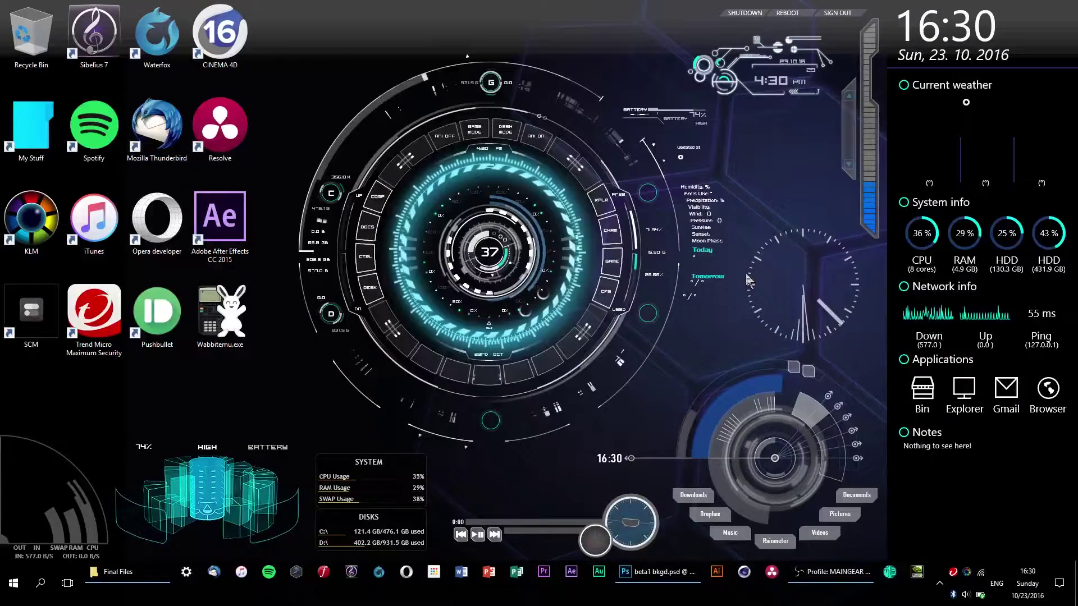
# Save the beta1 bkgd.psd logo as PNG '1.png' in Final Files and show that folder in Explorer
pyautogui.click(655, 572)
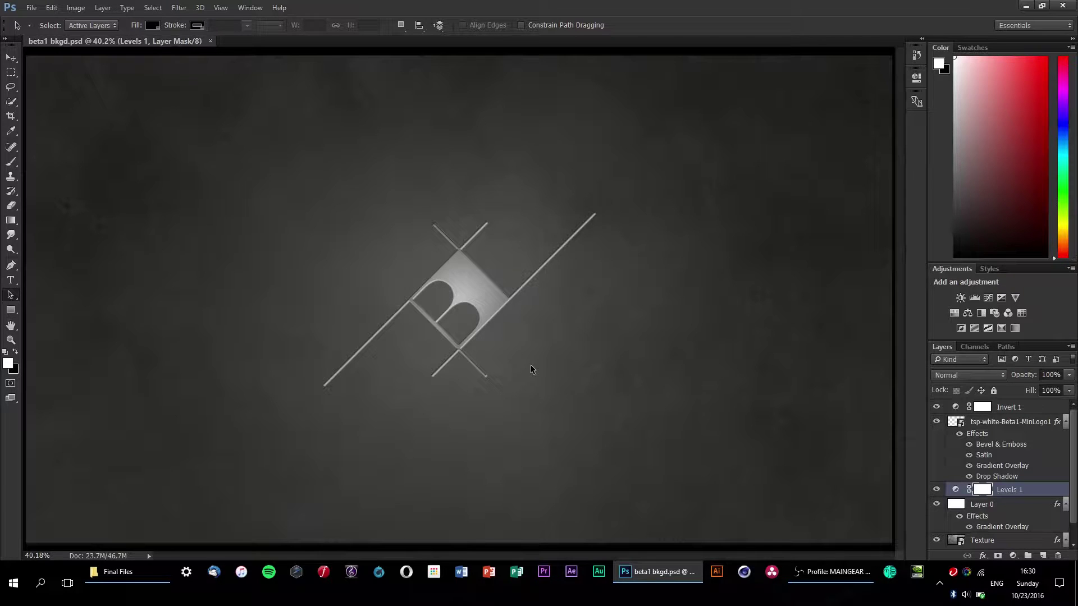
pyautogui.click(31, 8)
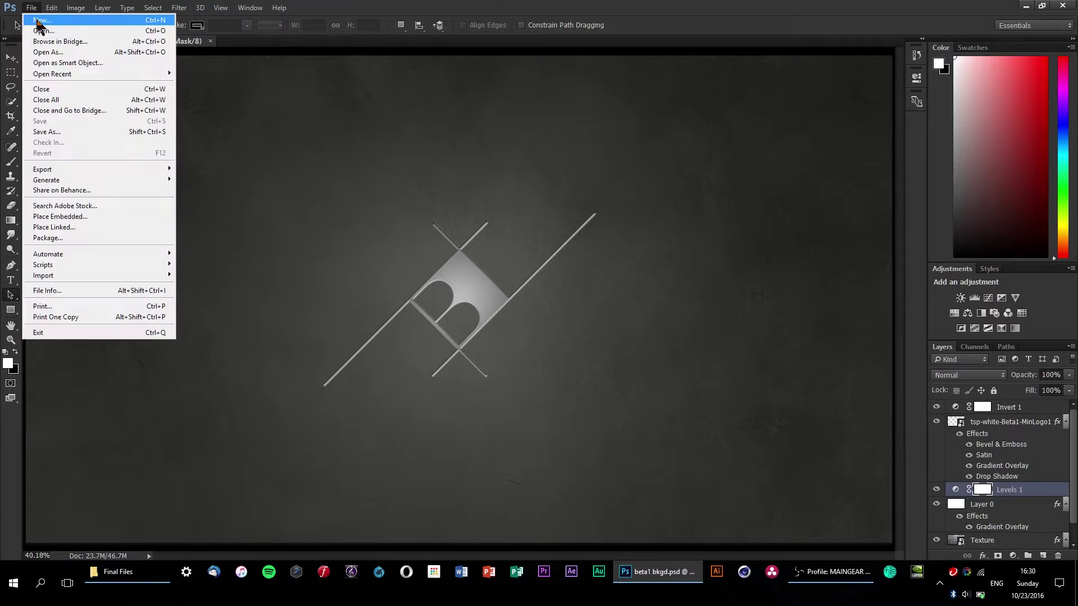
pyautogui.click(66, 133)
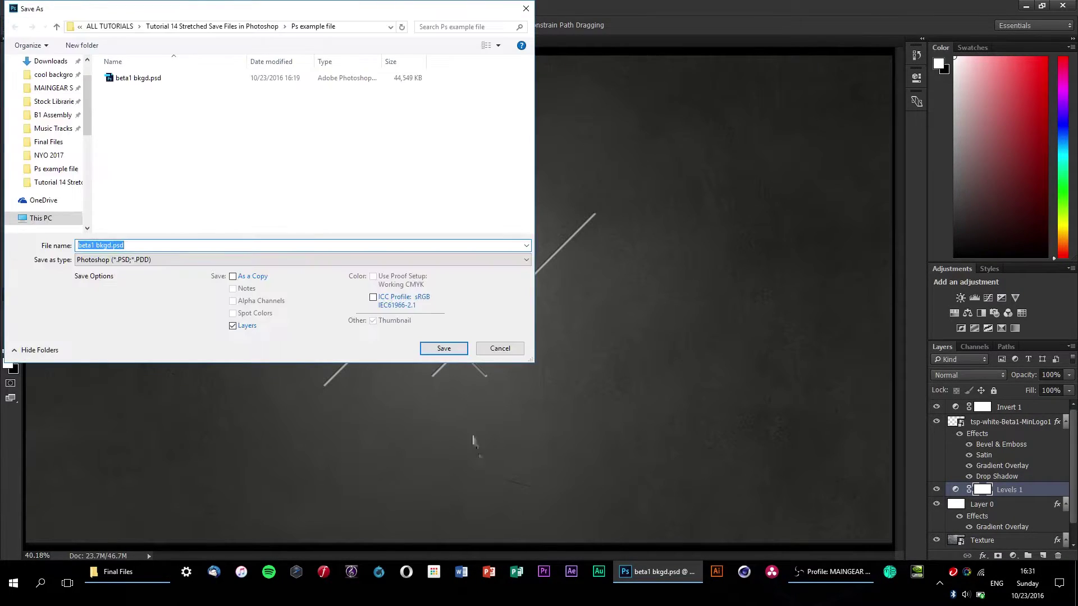
pyautogui.click(217, 27)
pyautogui.doubleClick(168, 83)
pyautogui.click(156, 245)
pyautogui.write('1')
pyautogui.click(157, 260)
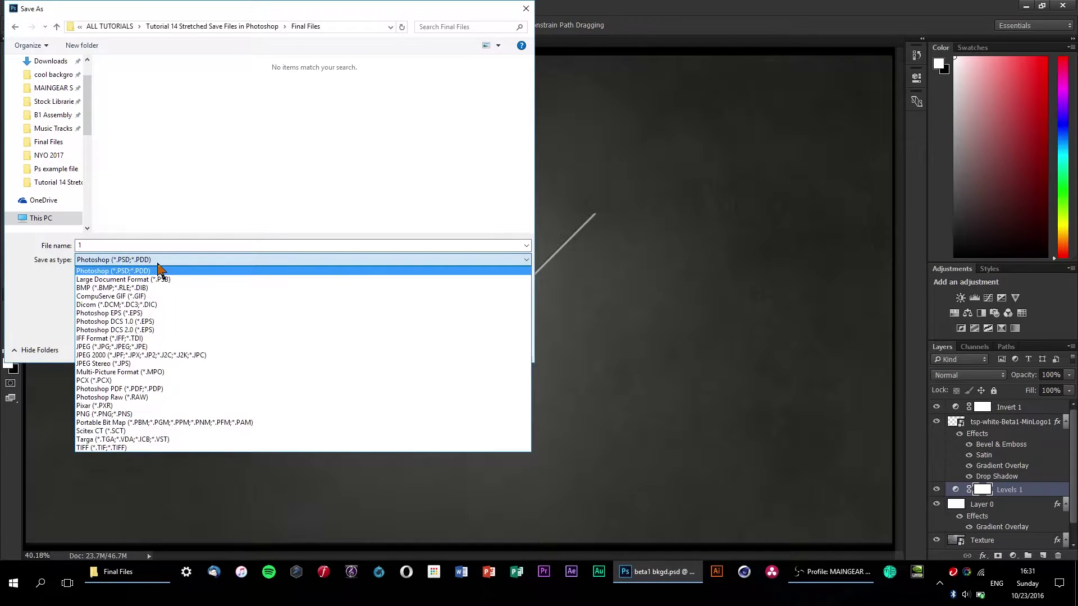
pyautogui.click(162, 418)
pyautogui.click(452, 350)
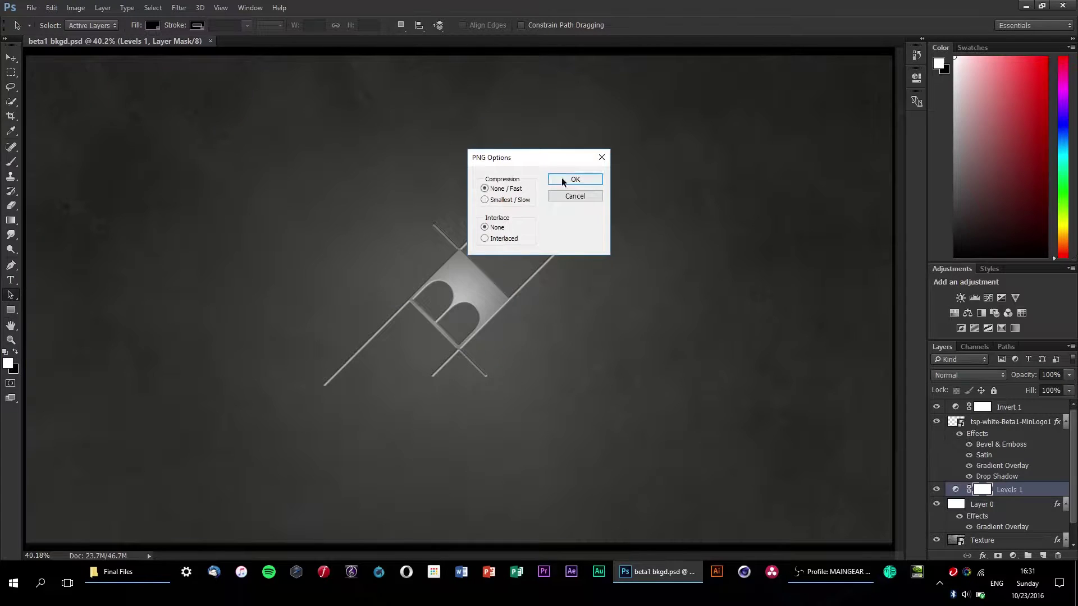
pyautogui.click(584, 180)
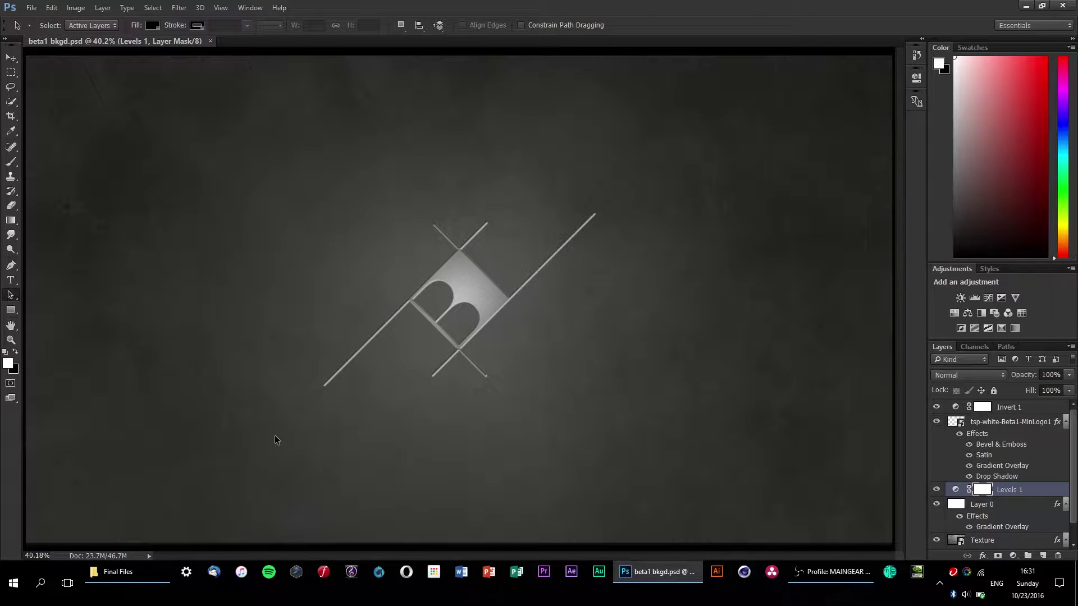
pyautogui.click(140, 570)
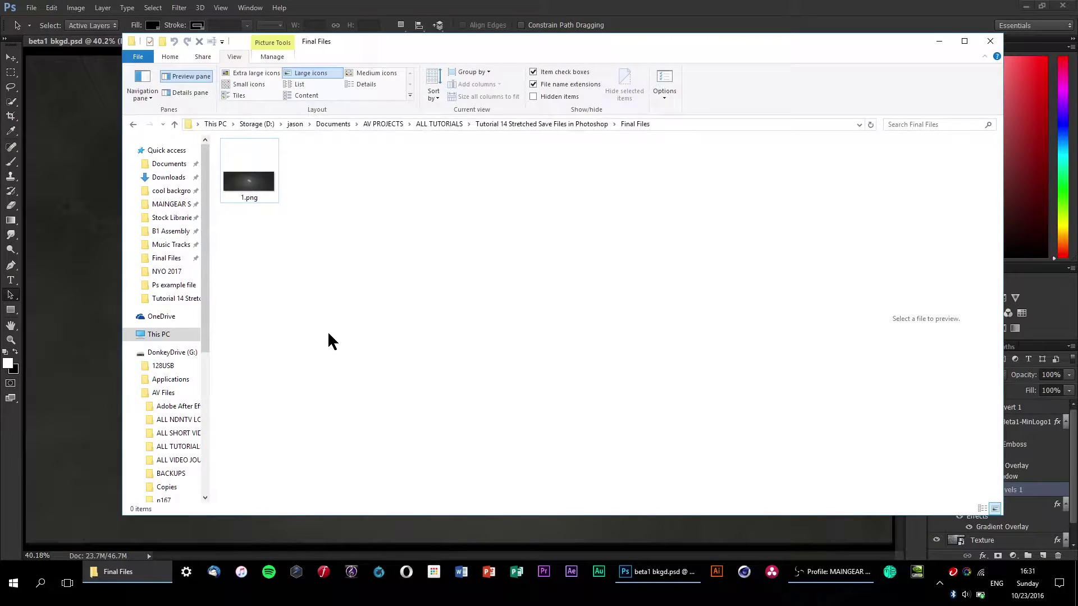
pyautogui.doubleClick(261, 185)
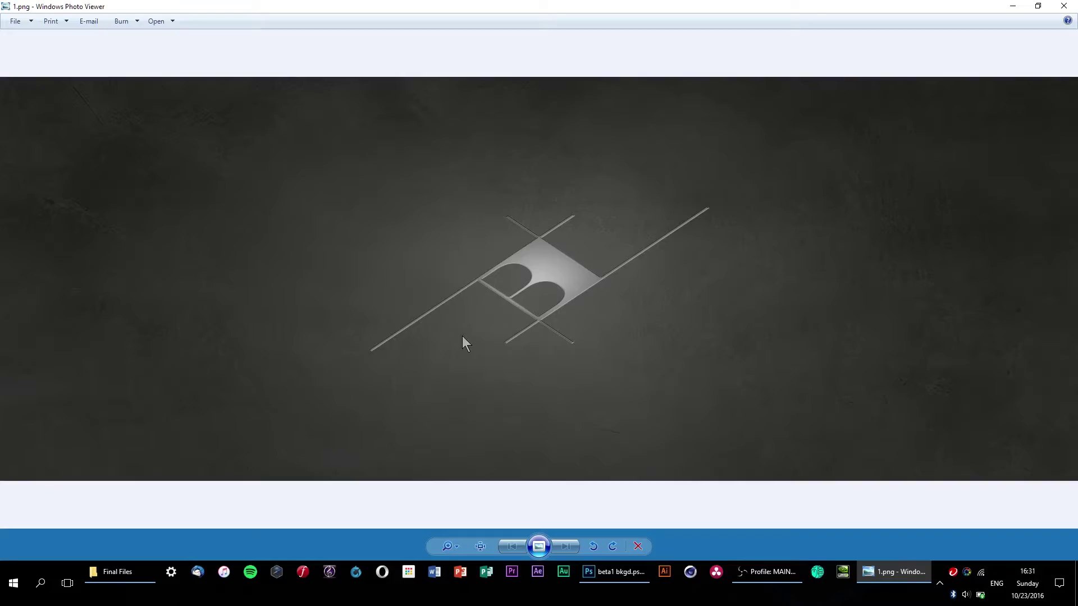
pyautogui.click(1063, 6)
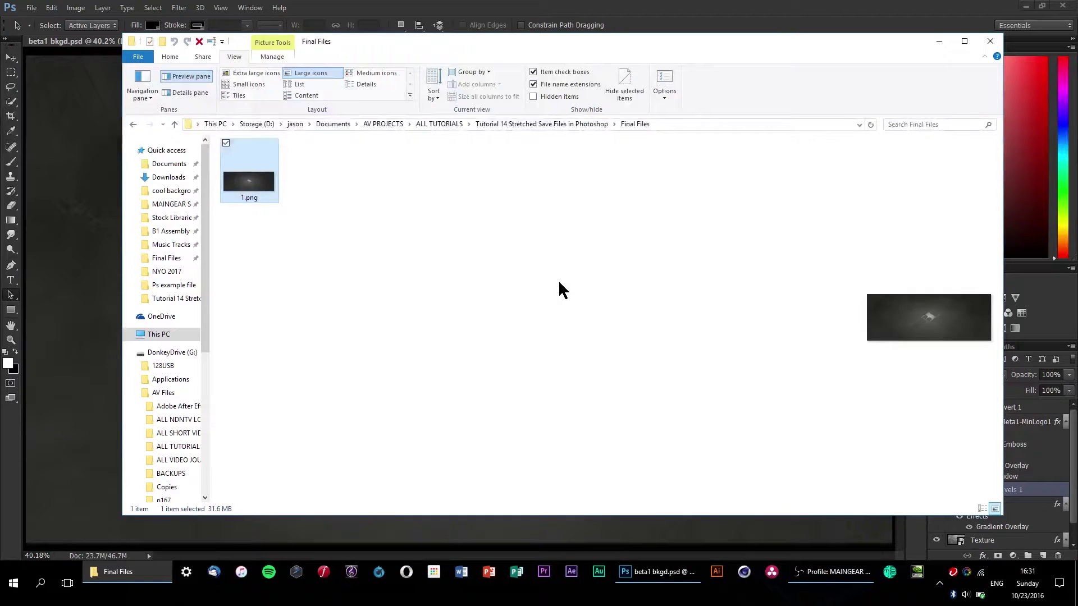
# Minimize the Final Files window and bring up Photoshop's View menu
pyautogui.click(939, 41)
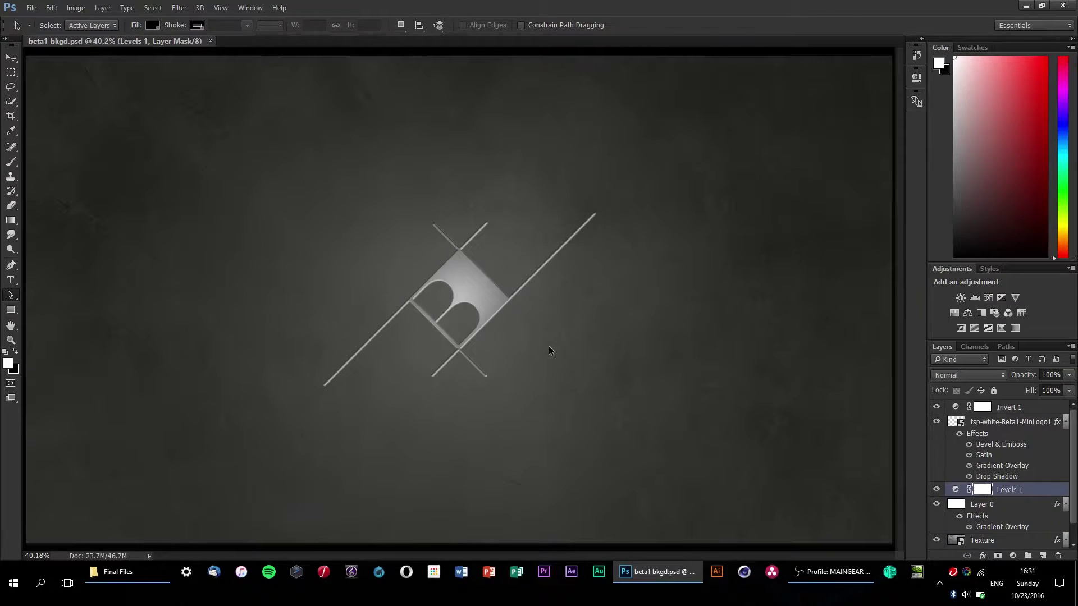
pyautogui.hotkey('alt', 'F4')
pyautogui.click(222, 8)
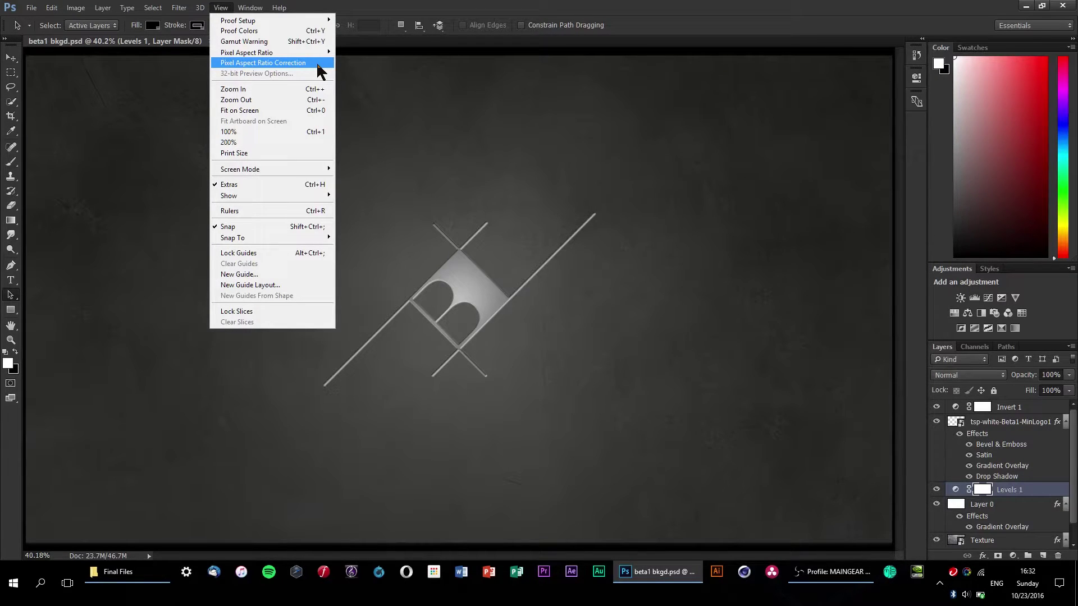
# Enable Pixel Aspect Ratio Correction and change the ratio from DVCPRO HD 1080 (1.5) to Square
pyautogui.click(318, 64)
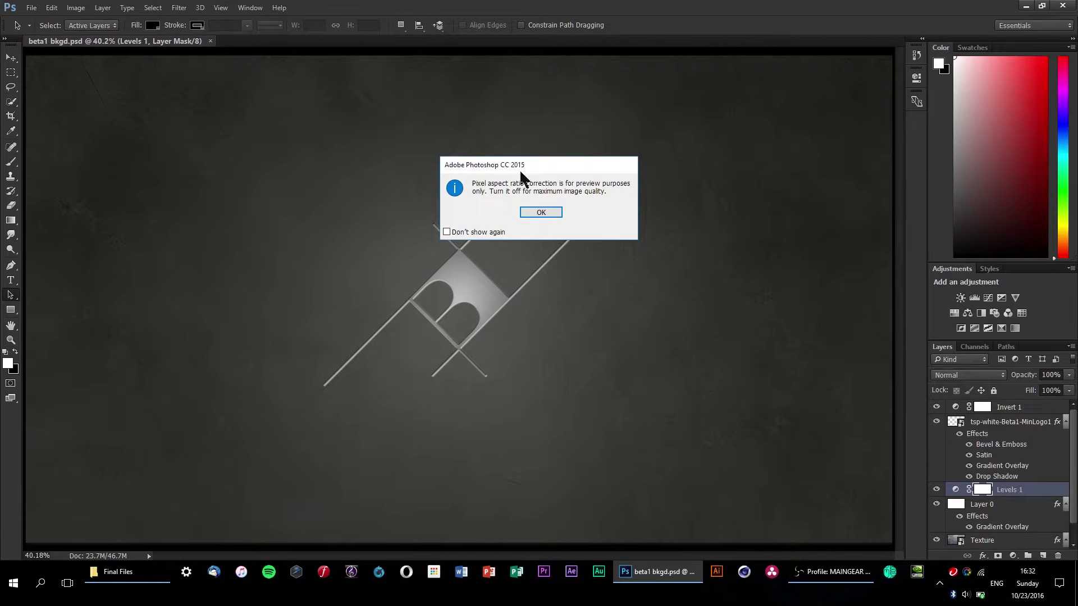
pyautogui.click(541, 213)
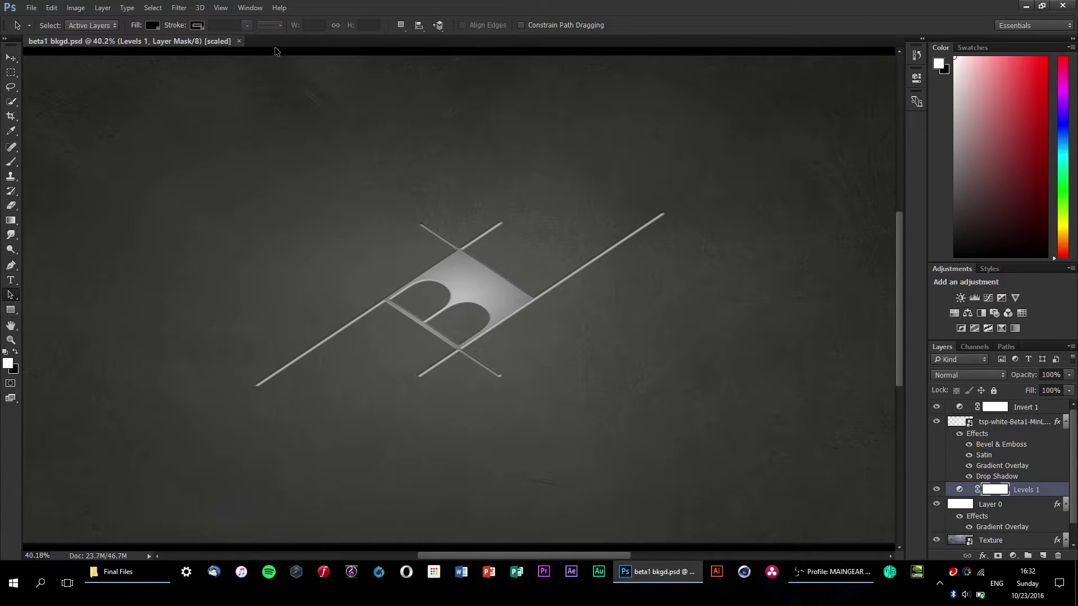
pyautogui.click(224, 10)
pyautogui.moveTo(272, 54)
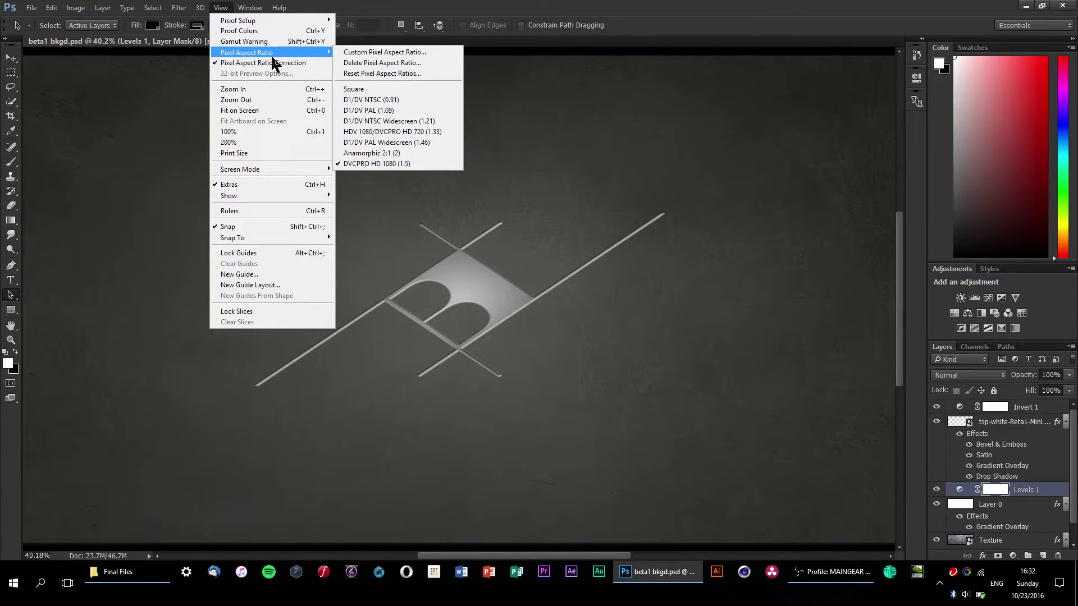
pyautogui.click(397, 90)
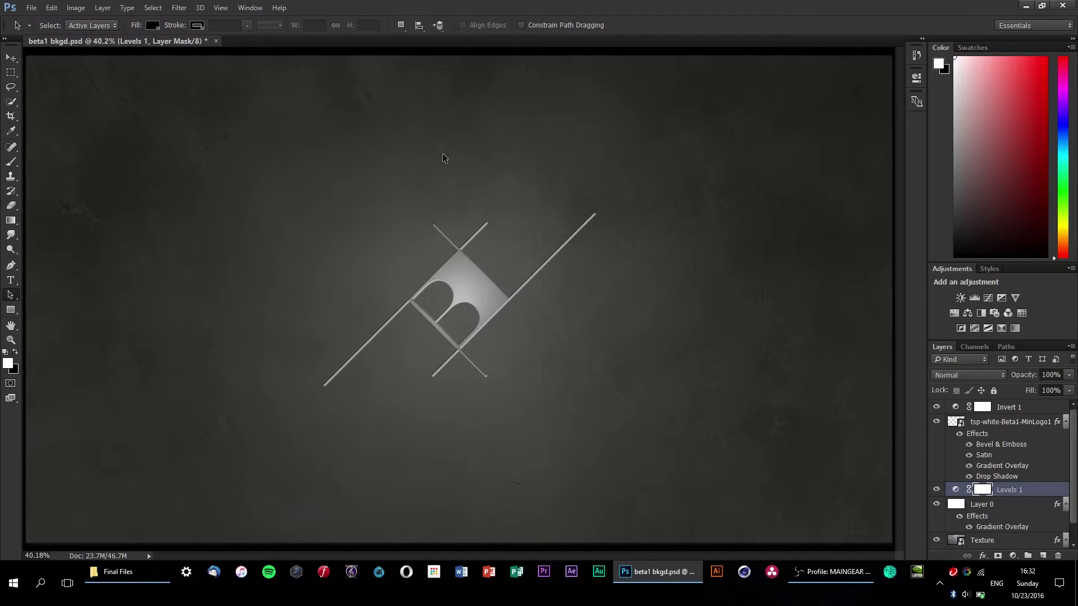
# Save the unstretched logo as PNG '2.png' in Final Files, then open 2.png to check it
pyautogui.click(31, 8)
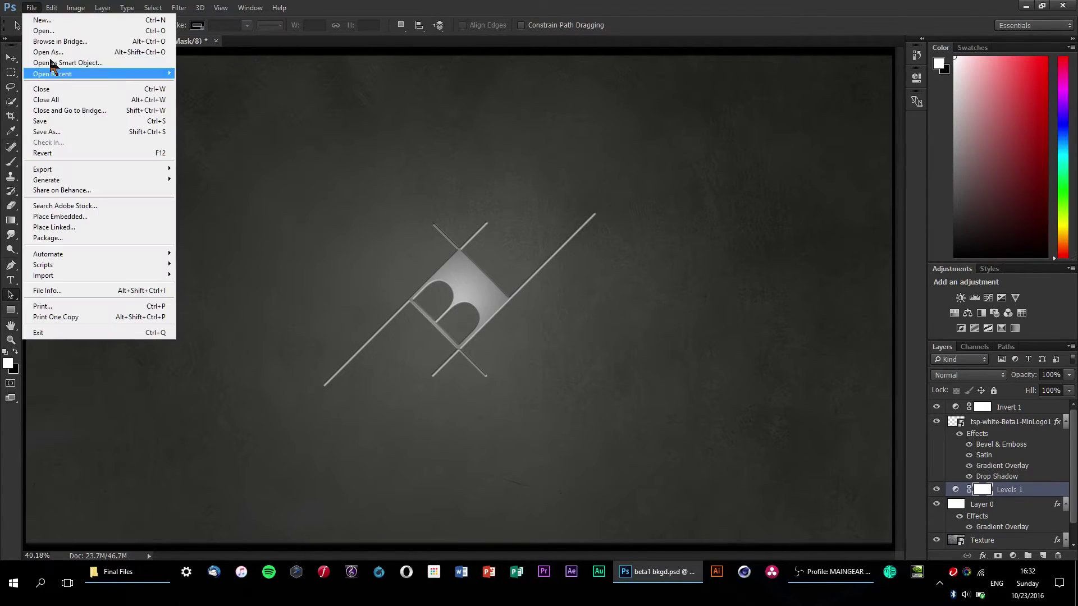
pyautogui.click(75, 140)
pyautogui.click(242, 26)
pyautogui.doubleClick(125, 79)
pyautogui.write('2')
pyautogui.click(141, 260)
pyautogui.click(137, 375)
pyautogui.click(443, 348)
pyautogui.click(584, 183)
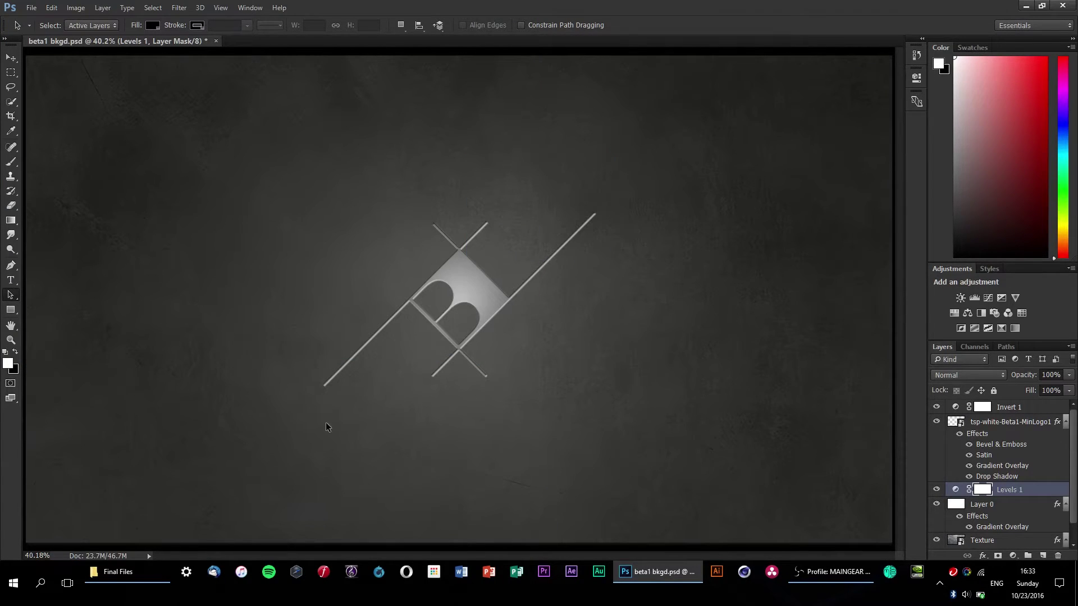
pyautogui.click(118, 572)
pyautogui.doubleClick(310, 171)
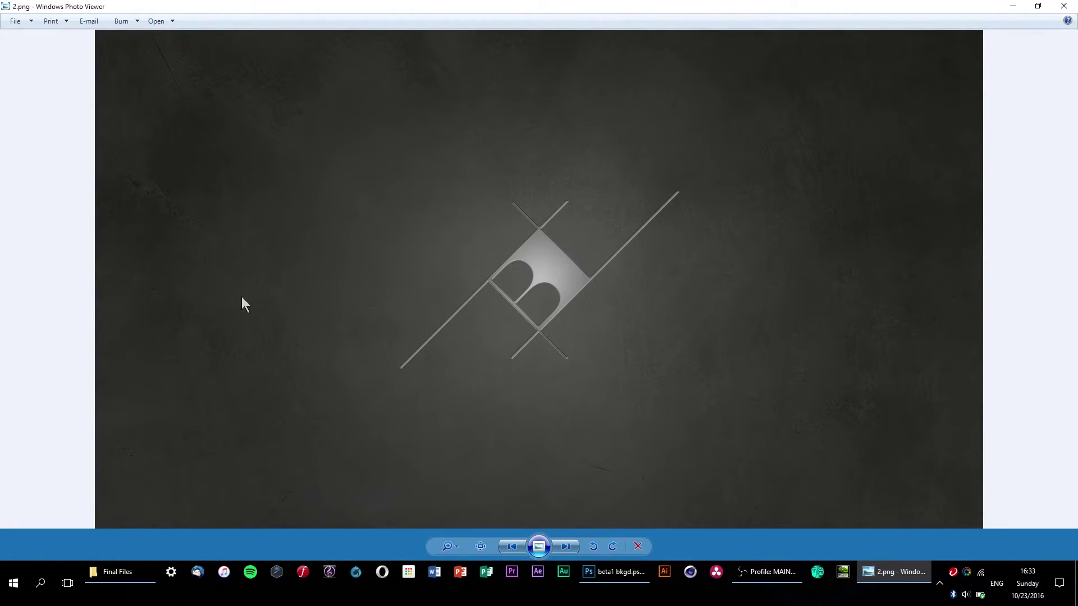
# Close Windows Photo Viewer and minimize the Final Files window
pyautogui.click(1064, 6)
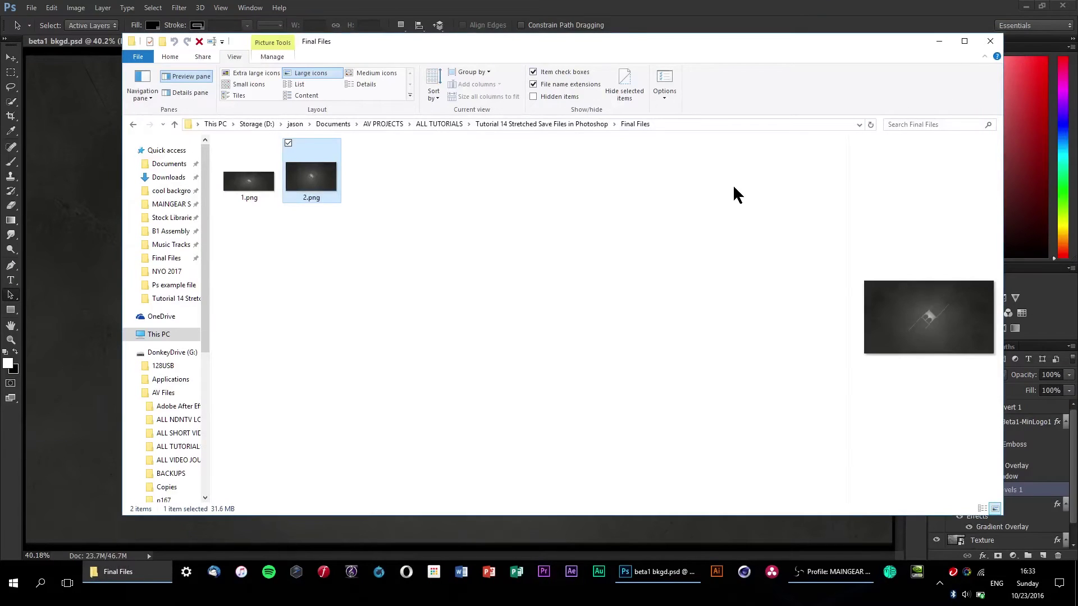
pyautogui.click(939, 41)
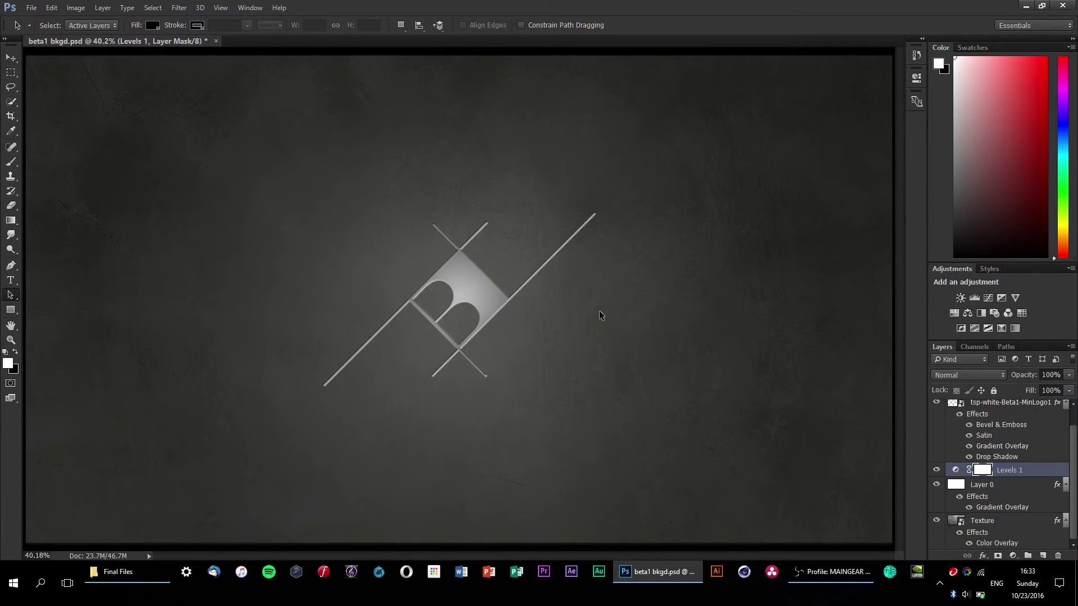
# Create a 7 × 5 inch, 300 ppi Untitled-1 document with Square Pixels, then return to beta1 bkgd.psd
pyautogui.hotkey('ctrl', 'n')
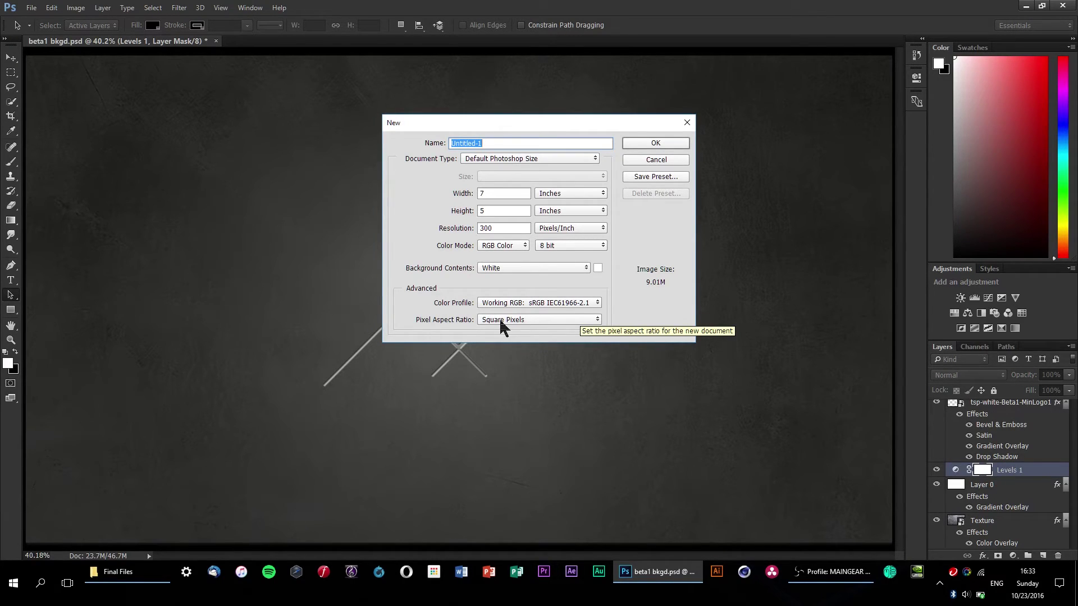
pyautogui.click(556, 320)
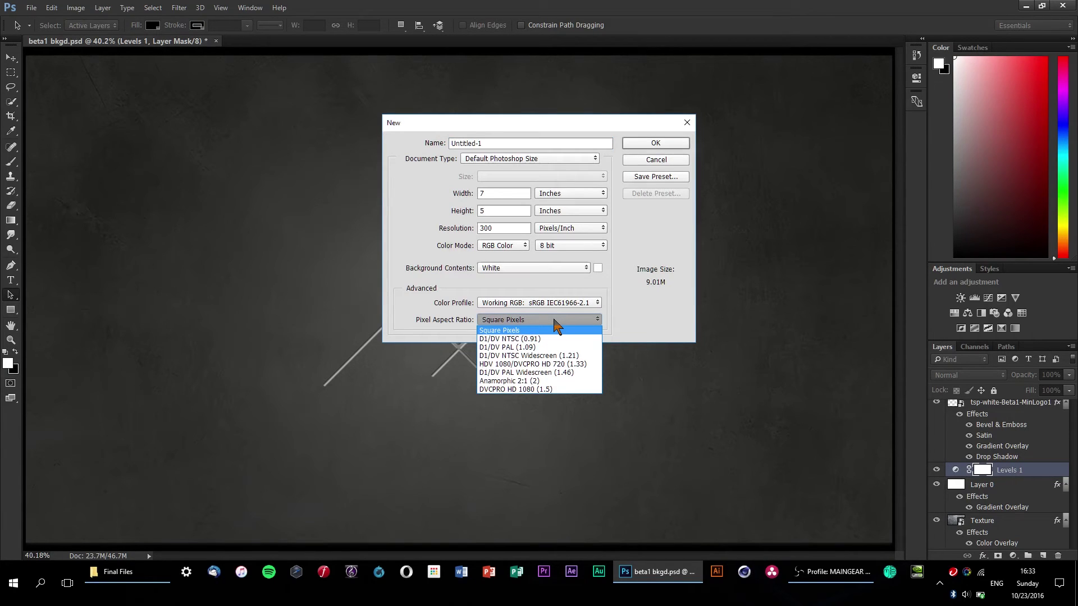
pyautogui.click(557, 330)
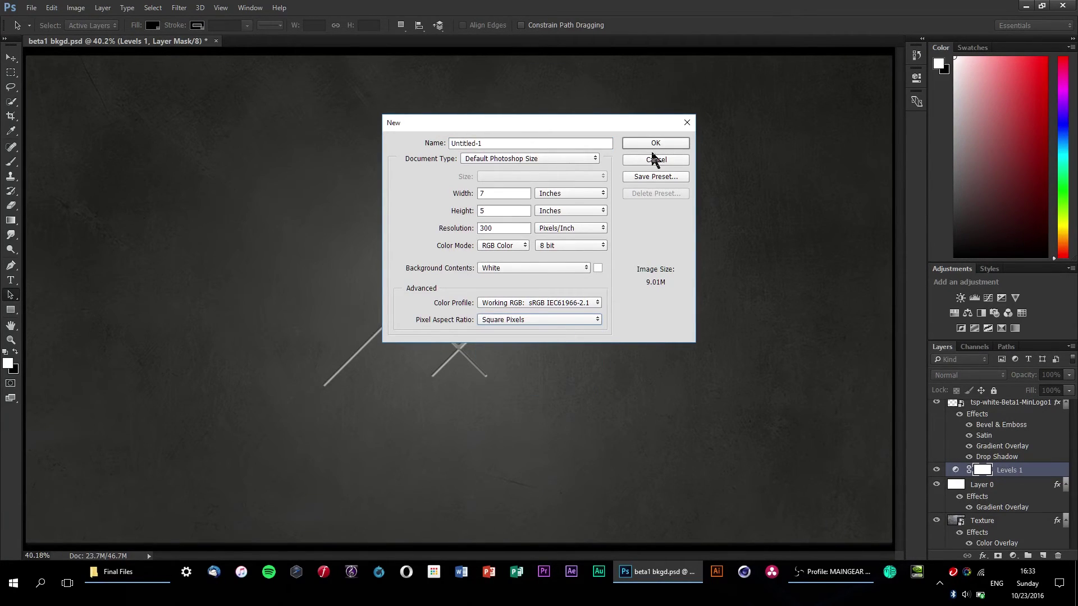
pyautogui.click(653, 144)
pyautogui.click(156, 44)
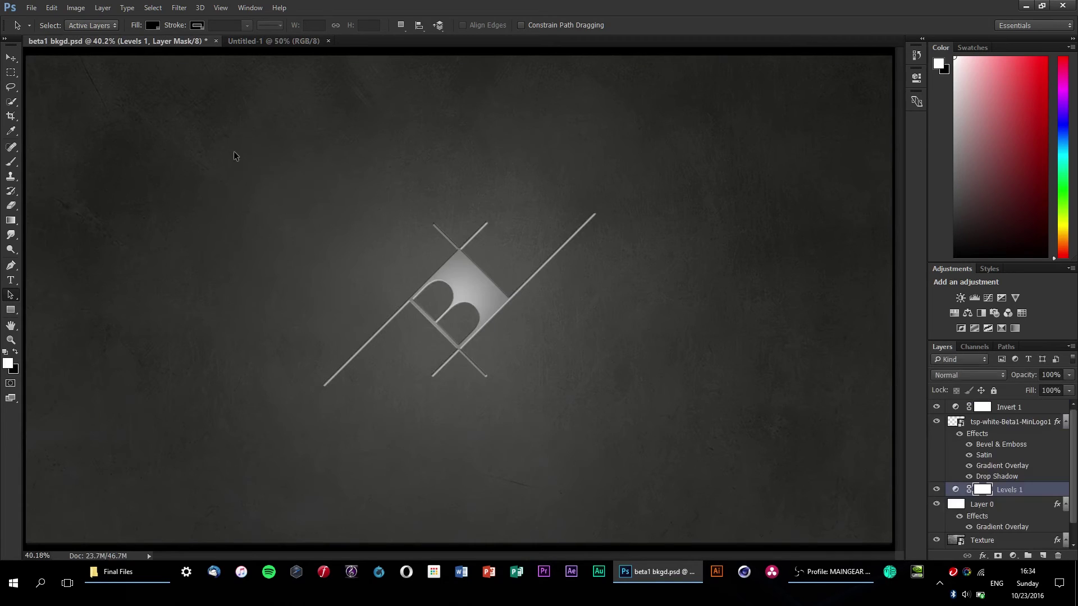